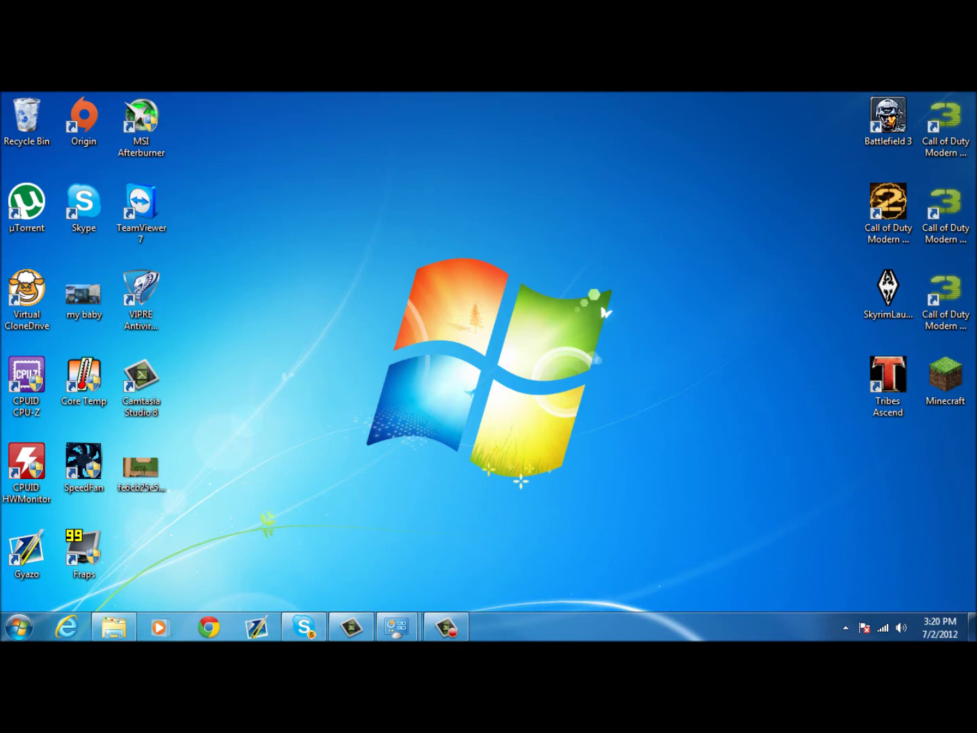
Search for 'xbox 360 controller drivers' and open Microsoft's Xbox 360 Controller for Windows page
click(209, 628)
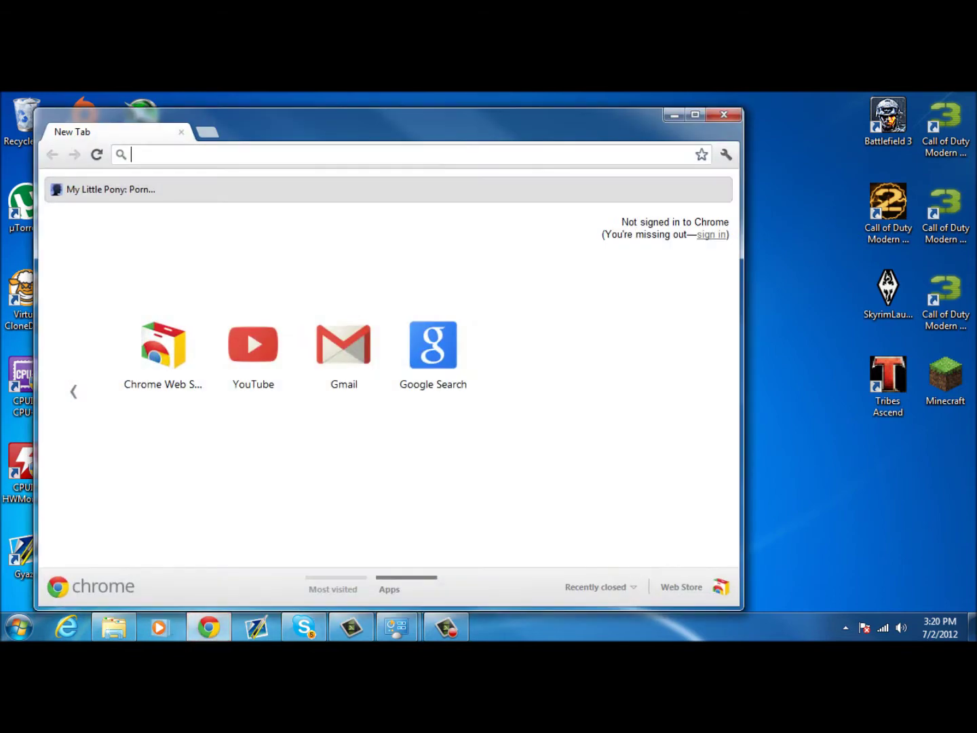
text(xbox)
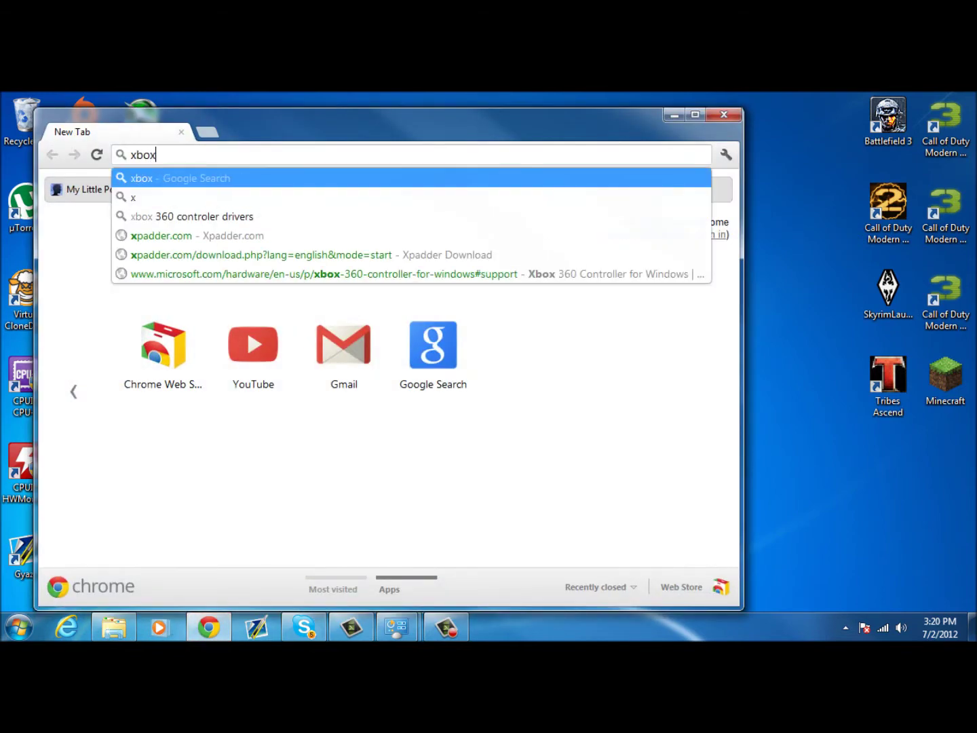
key(Down)
key(Return)
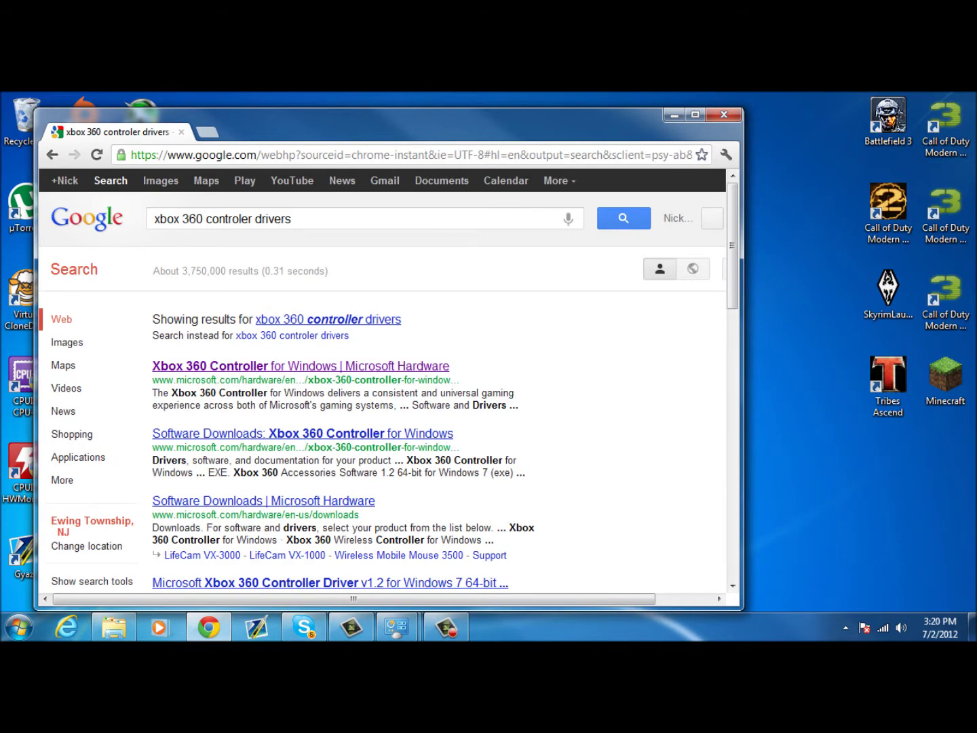
click(211, 366)
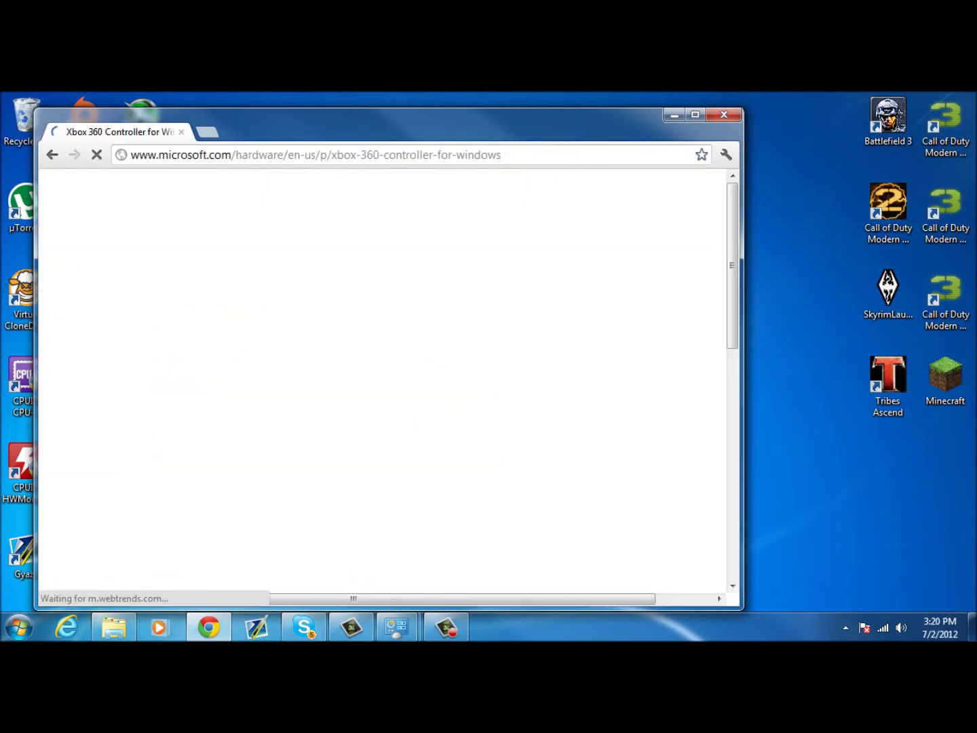
Download the Windows 7 (64-bit only) Xbox 360 Accessories Software from Support and open the file
scroll(382, 380, down, 1)
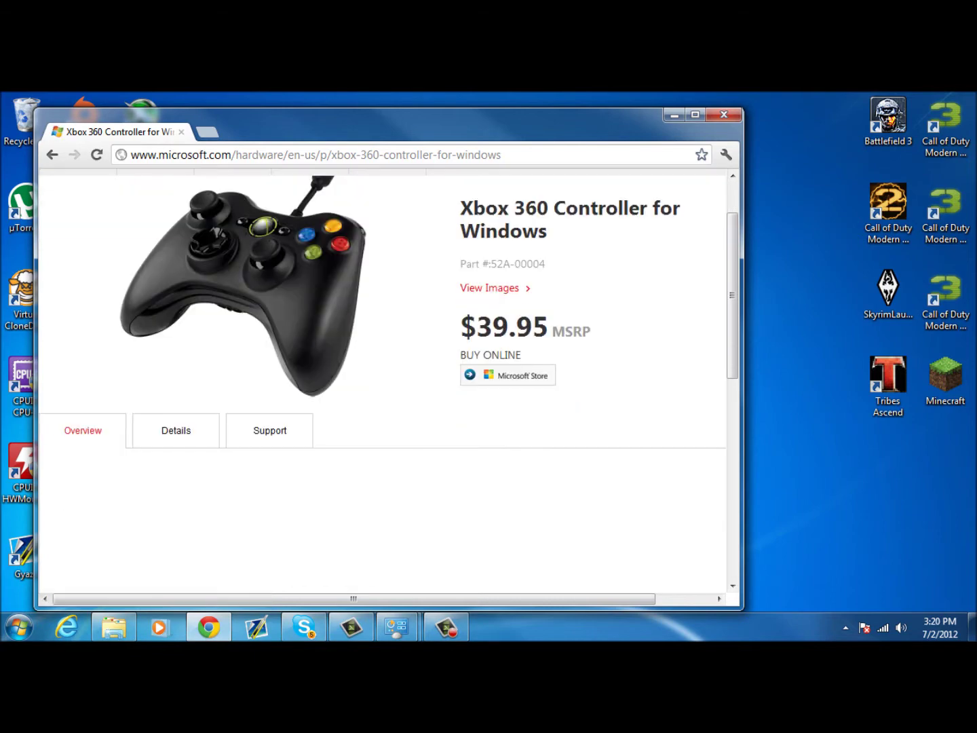
click(269, 431)
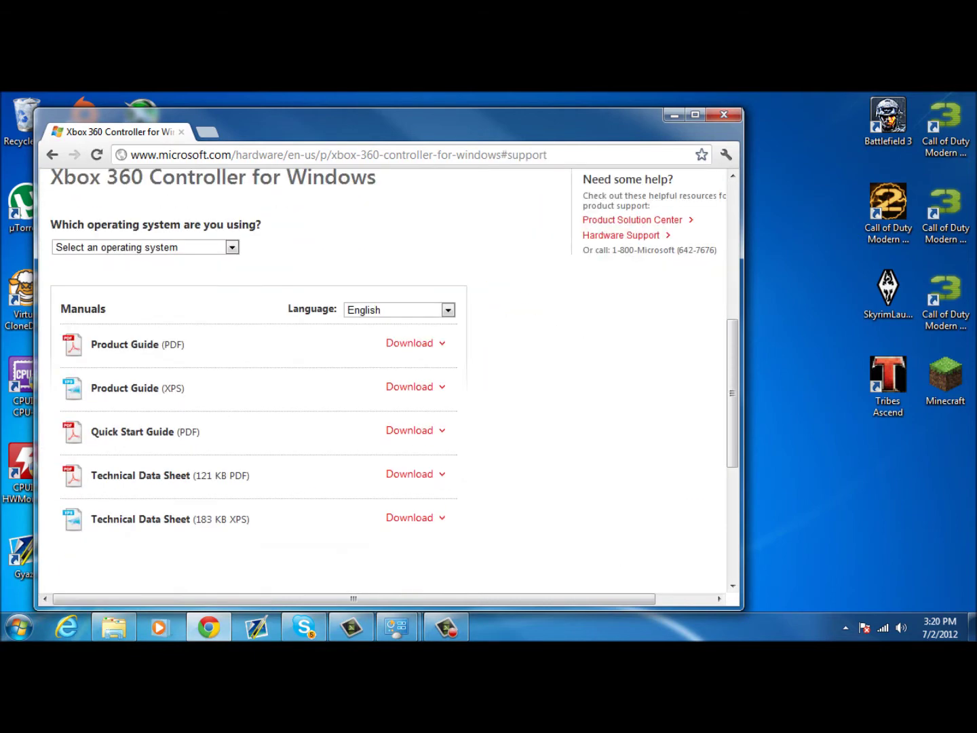
scroll(383, 380, up, 2)
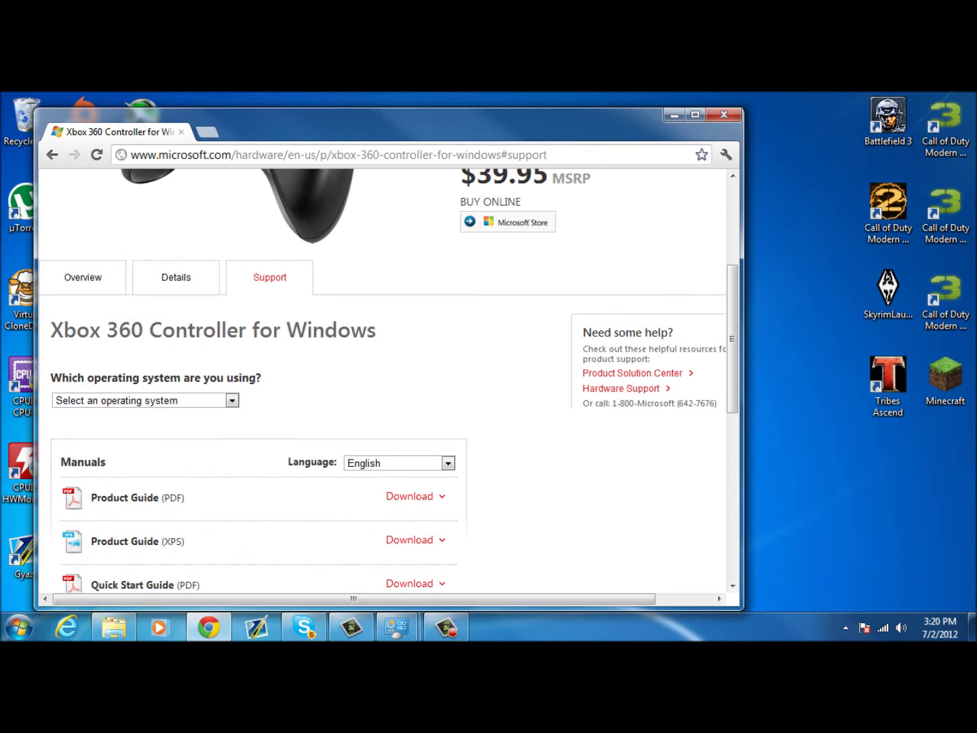
click(145, 400)
click(109, 439)
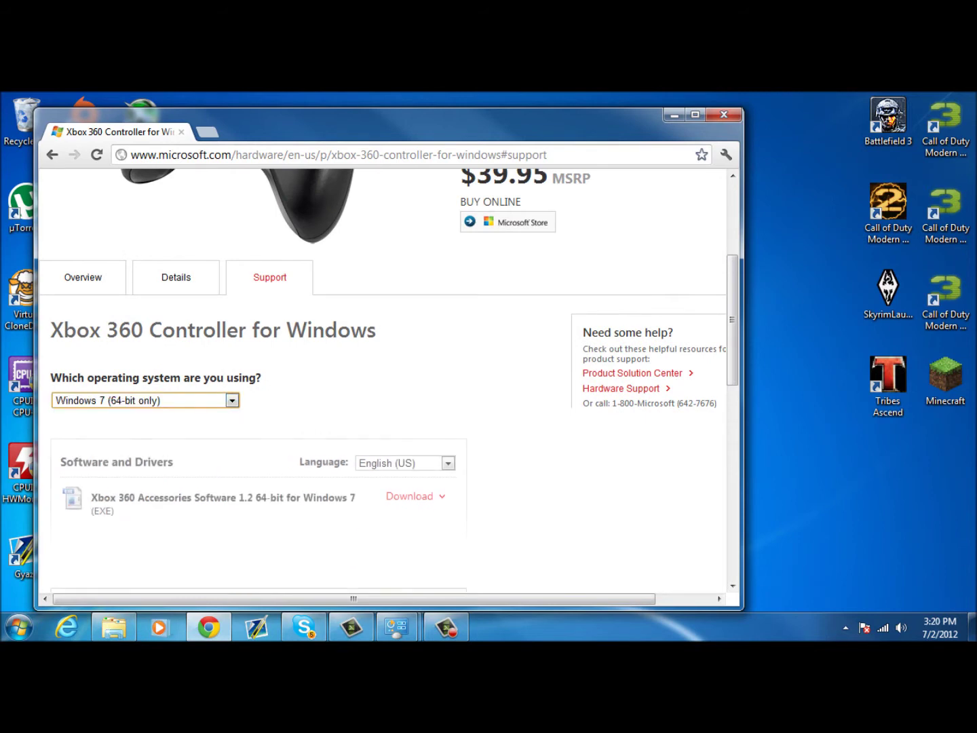
scroll(381, 380, down, 1)
click(409, 419)
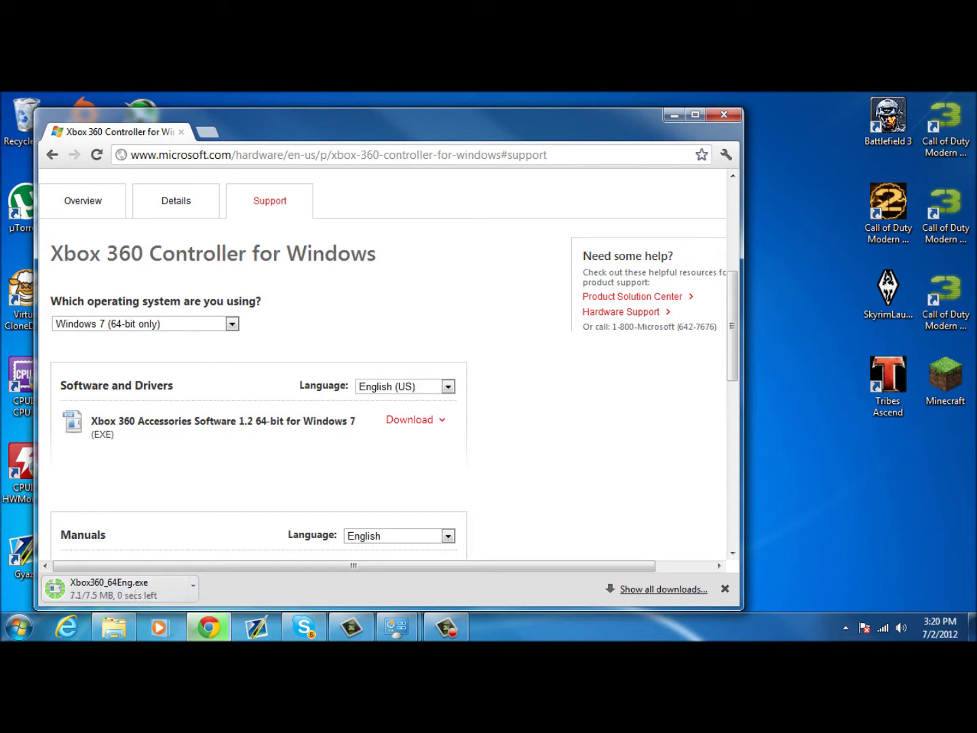
click(115, 589)
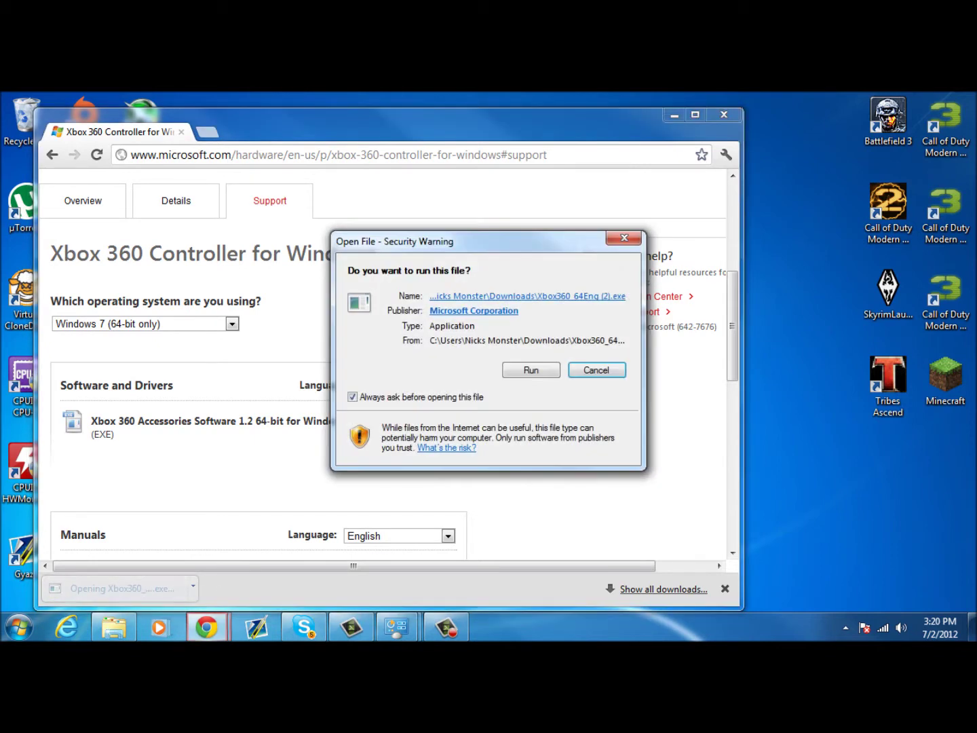
Run Xbox360_64Eng.exe, accept the license agreement, install, and finish the setup
click(526, 370)
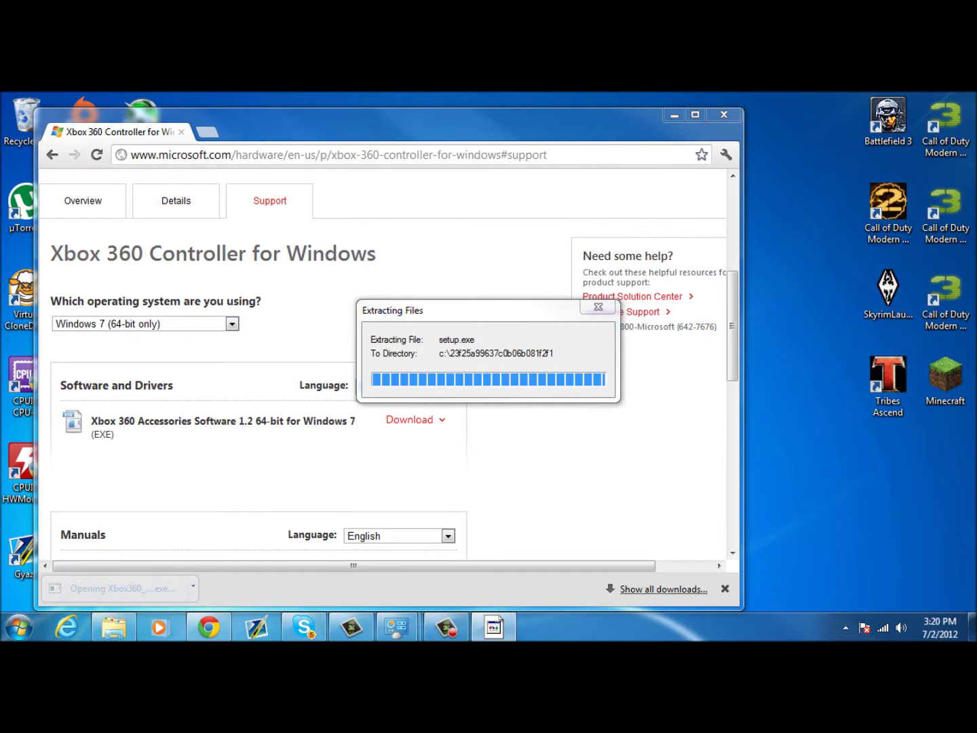
click(136, 421)
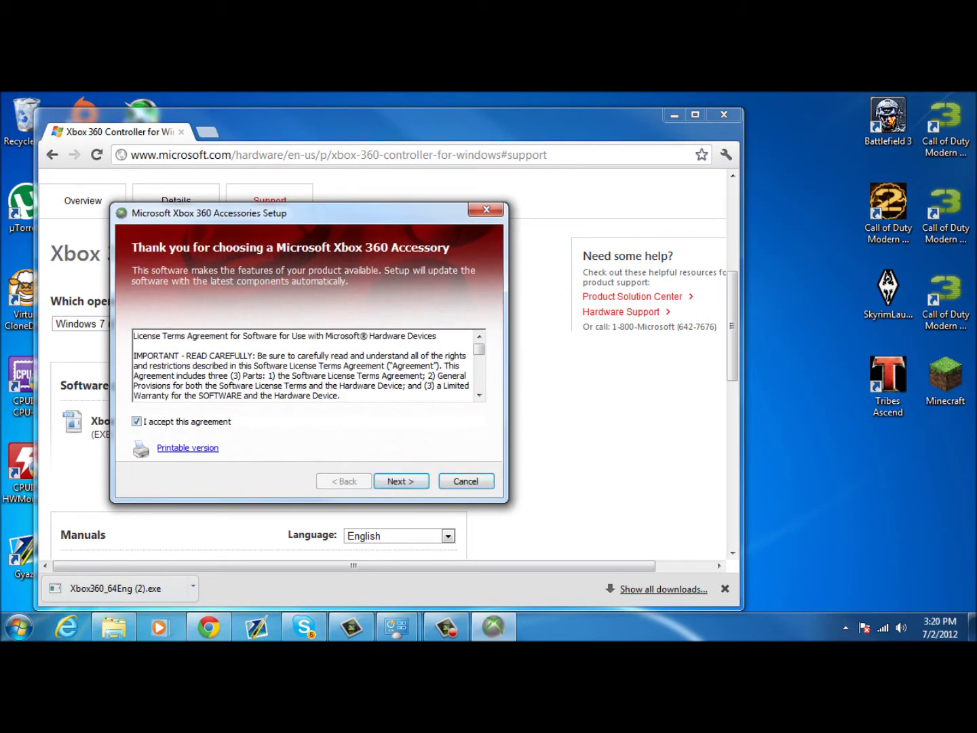
click(401, 481)
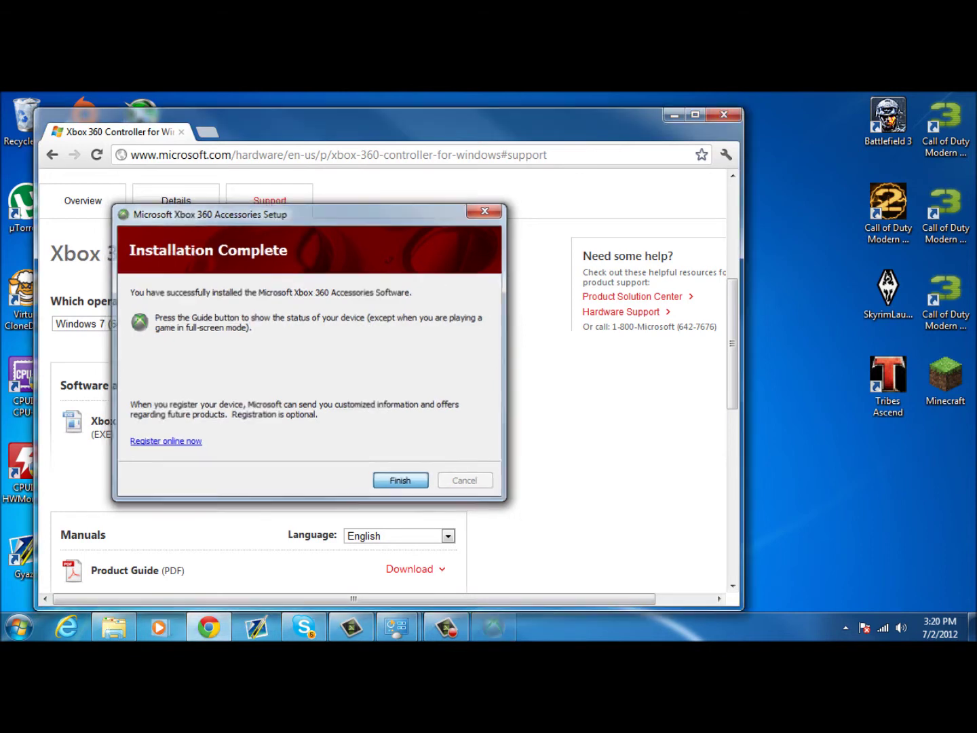
key(Return)
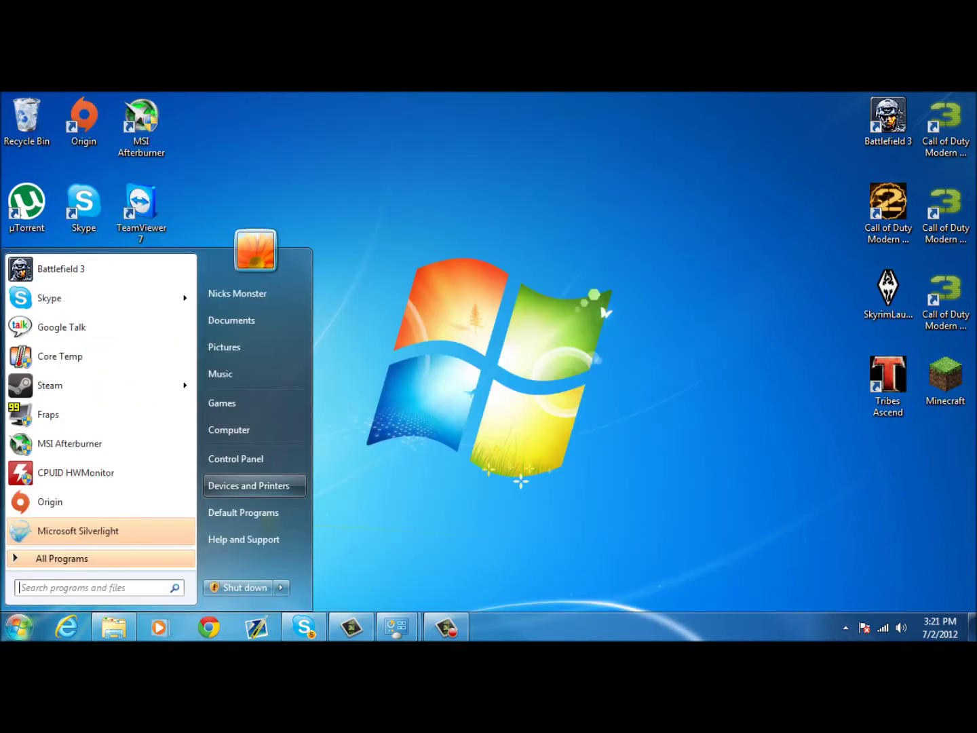
In Computer Management's Device Manager, start a driver update for the Unknown device
right_click(287, 429)
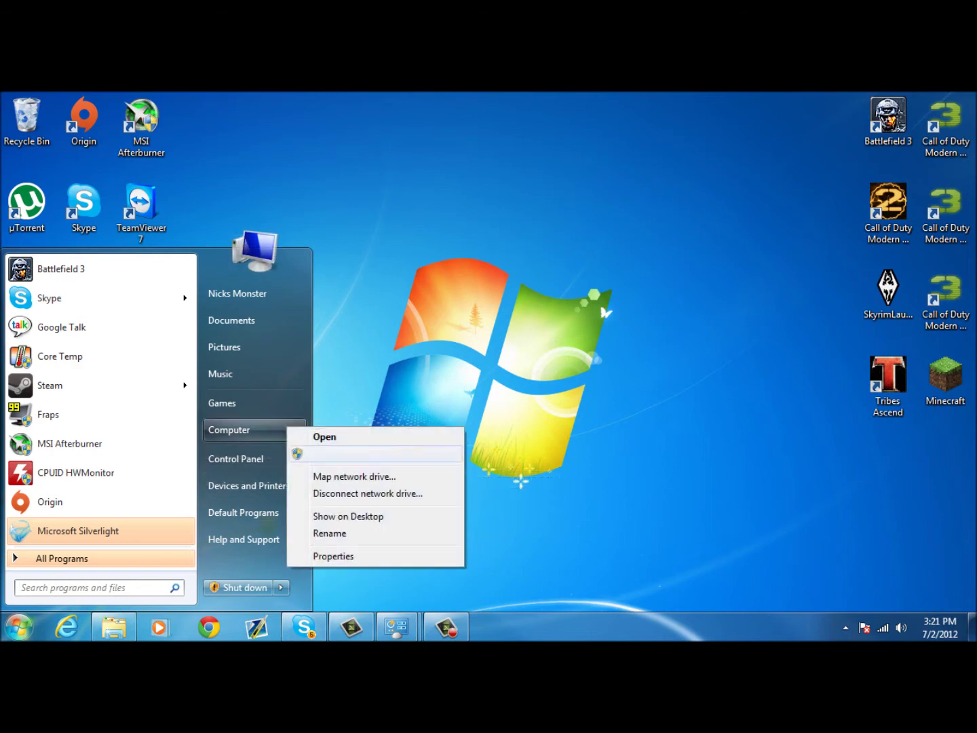
click(332, 454)
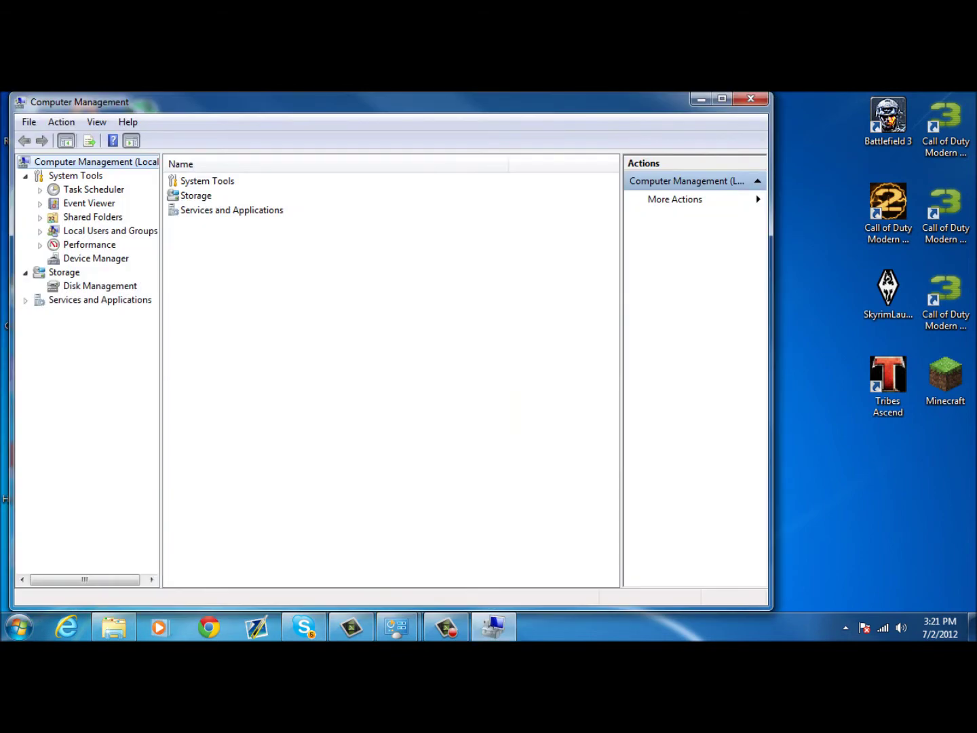
click(96, 258)
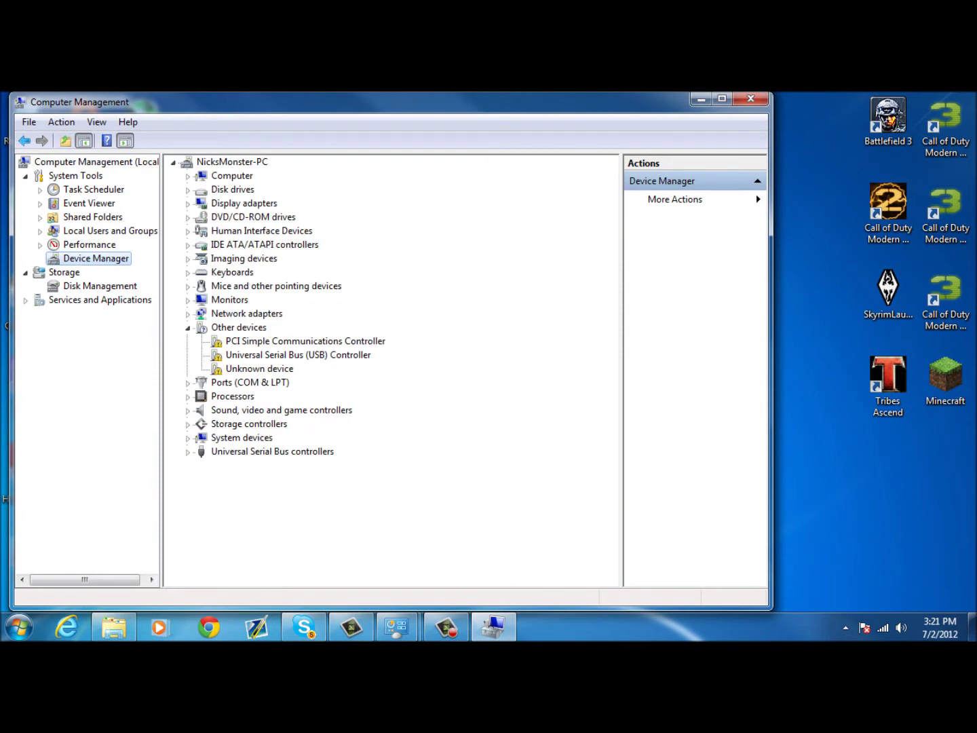
click(260, 369)
right_click(268, 367)
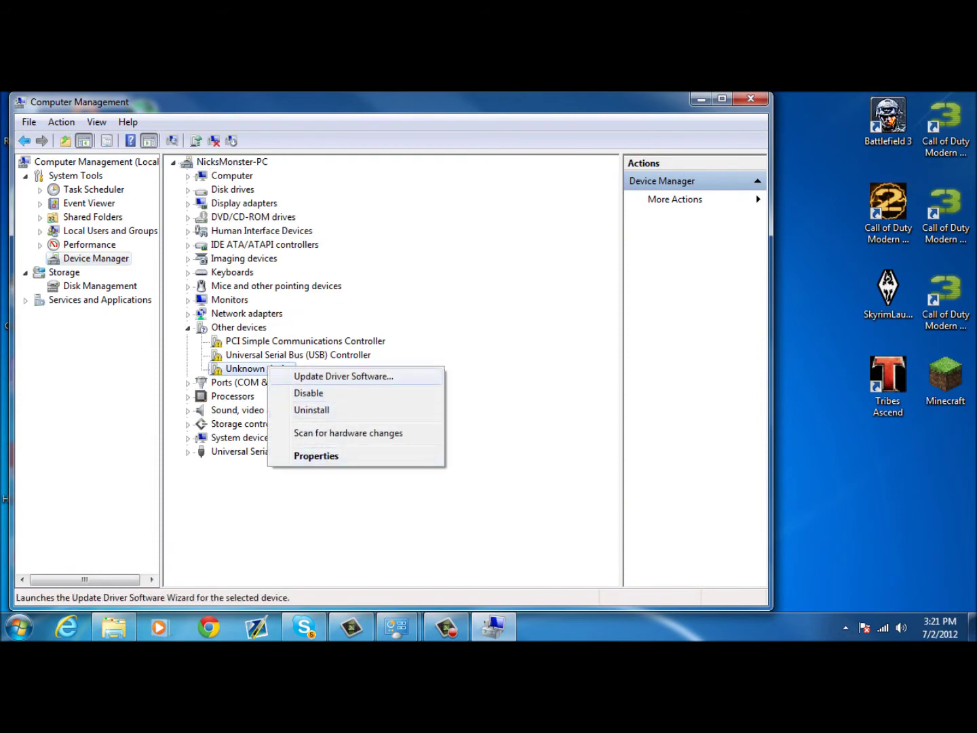
click(343, 375)
Browse device types on this computer and choose Microsoft Common Controller For Windows Class
click(320, 392)
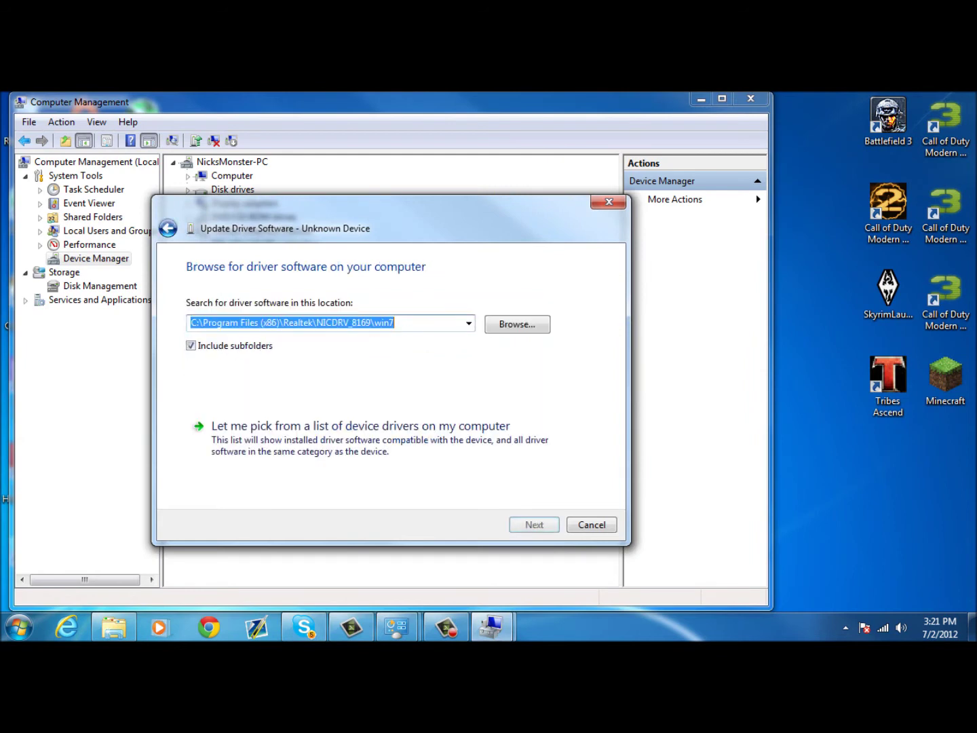
click(327, 426)
scroll(380, 395, down, 4)
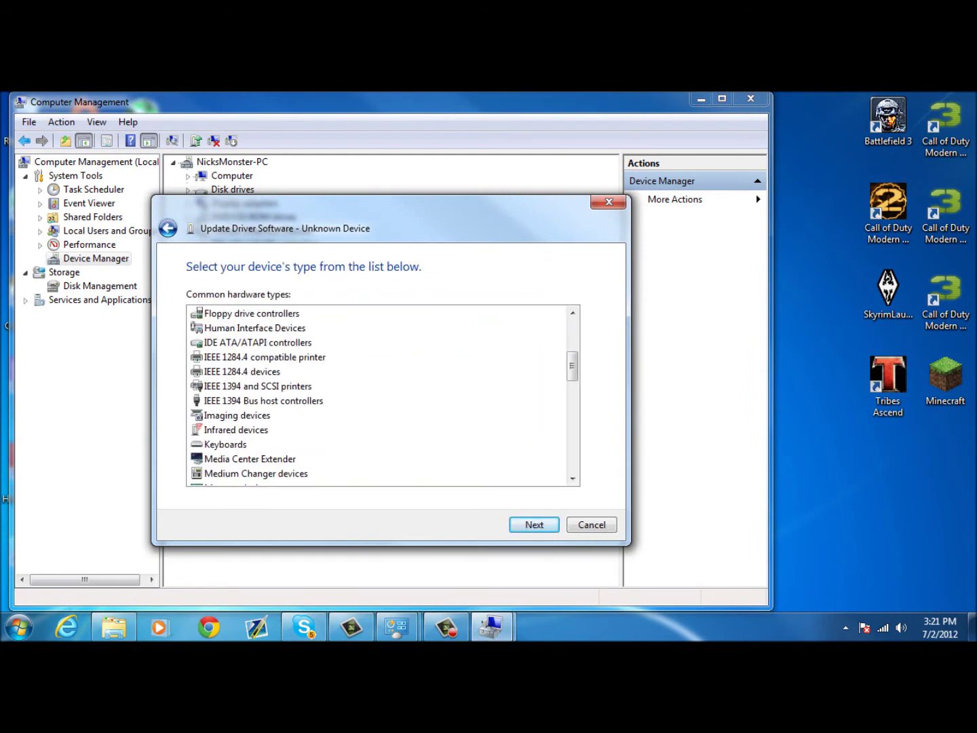
scroll(380, 393, down, 3)
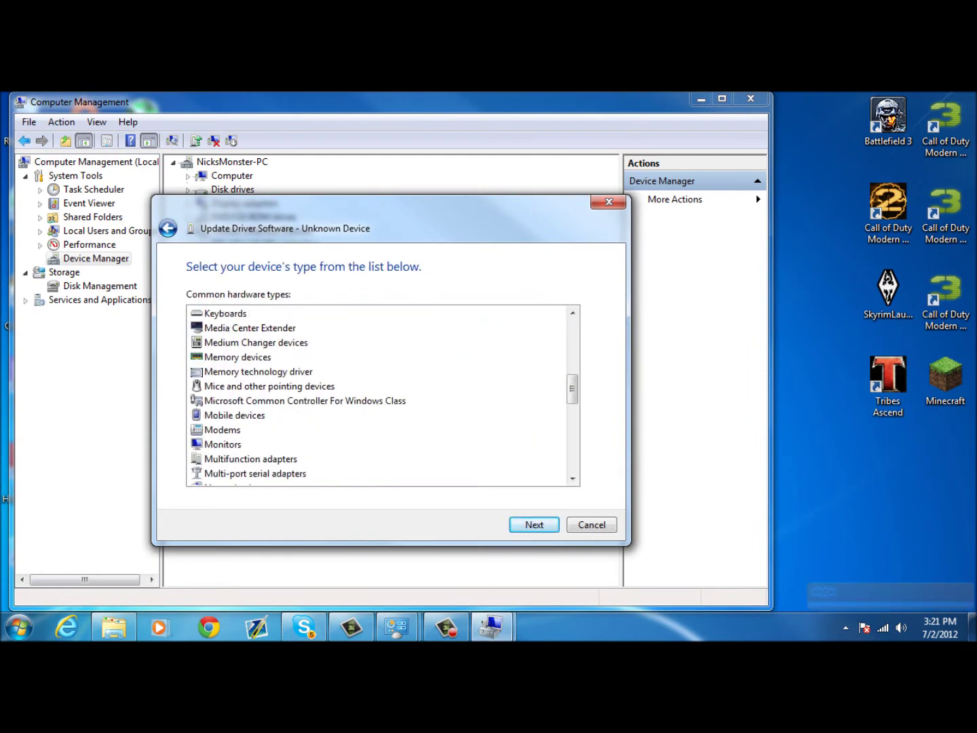
scroll(380, 394, down, 3)
scroll(380, 394, down, 2)
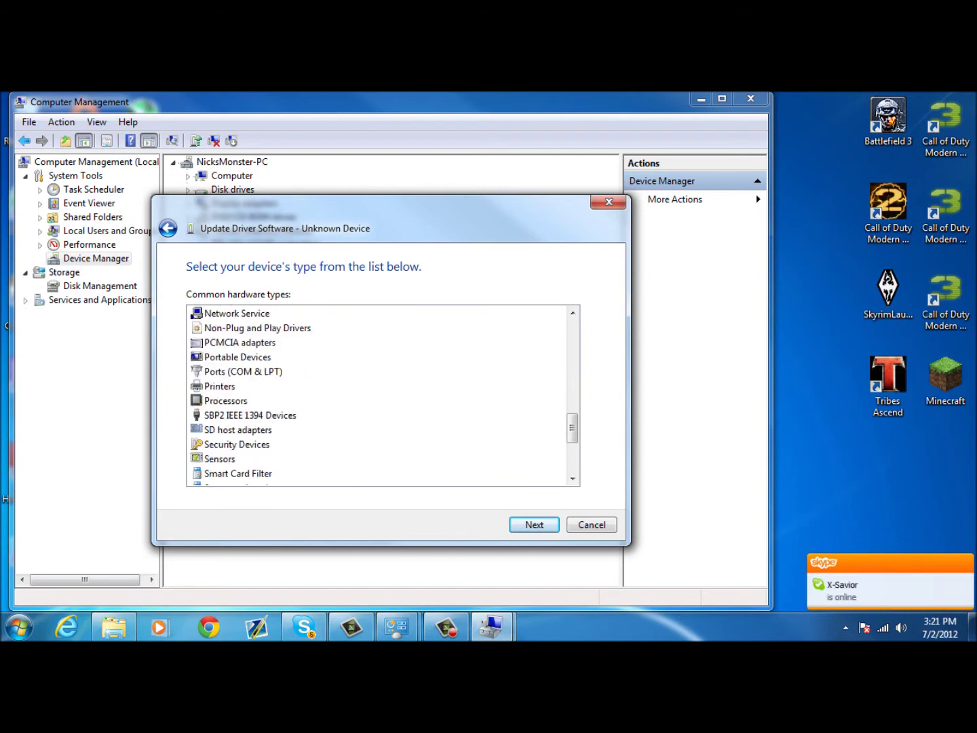
scroll(380, 395, up, 5)
click(305, 400)
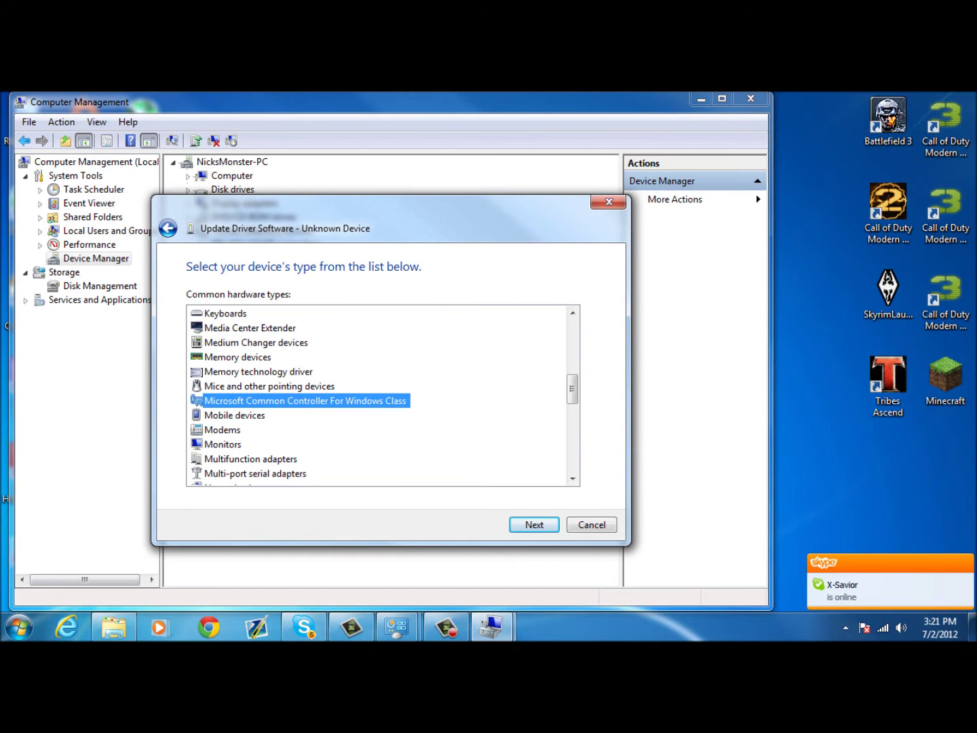
key(Return)
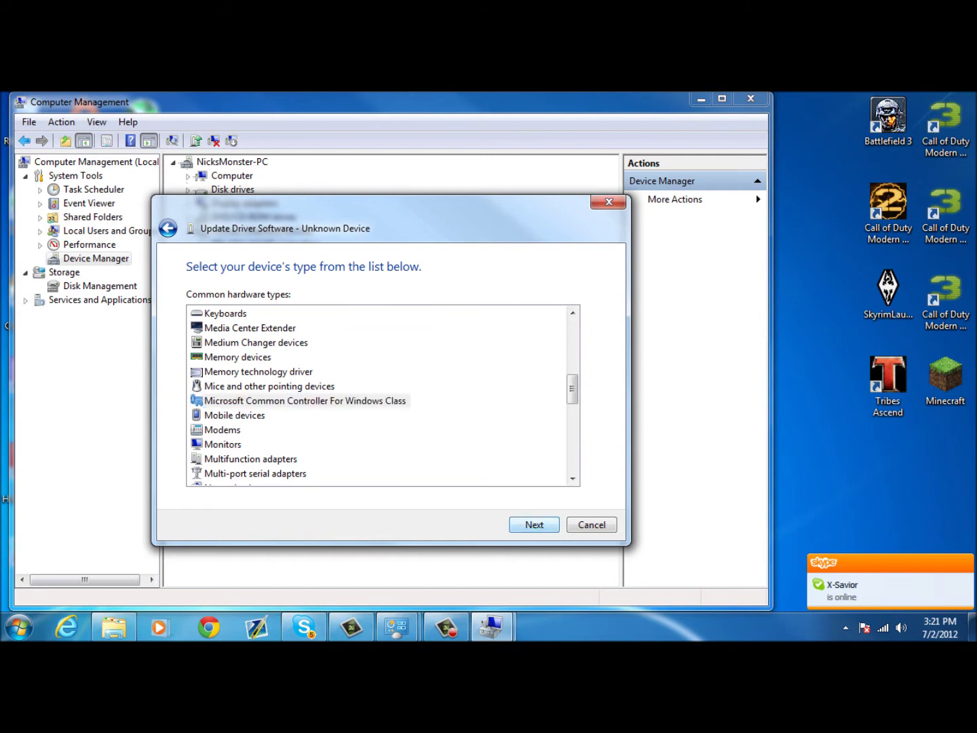
Install the Xbox 360 Wireless Receiver for Windows driver, accepting the unverified driver warning
click(285, 437)
key(Return)
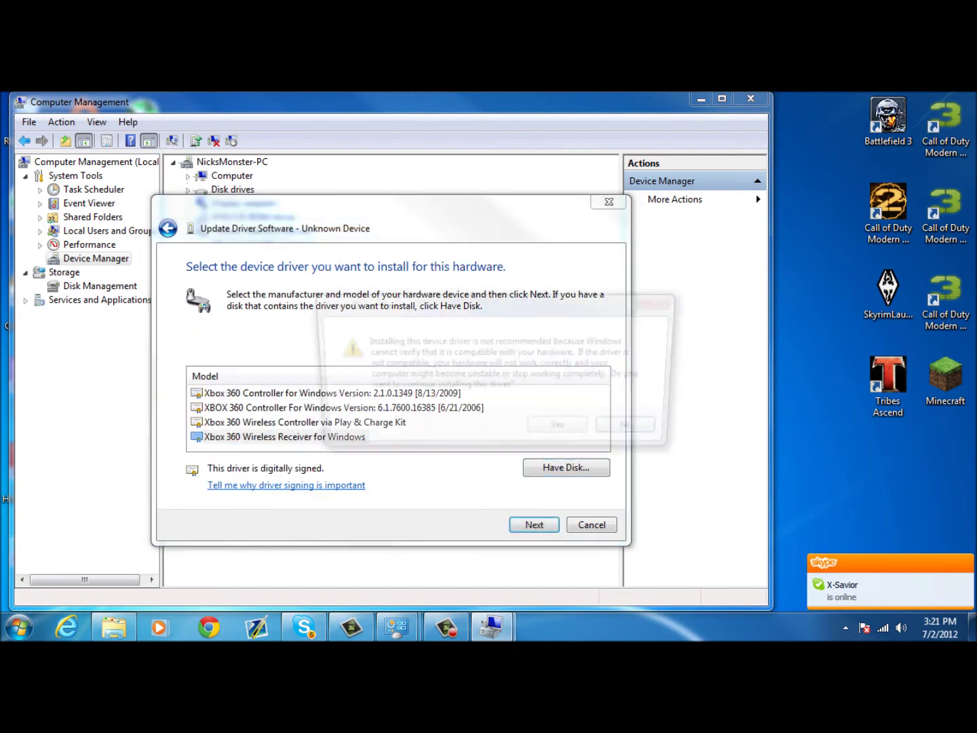
drag(475, 303, 488, 279)
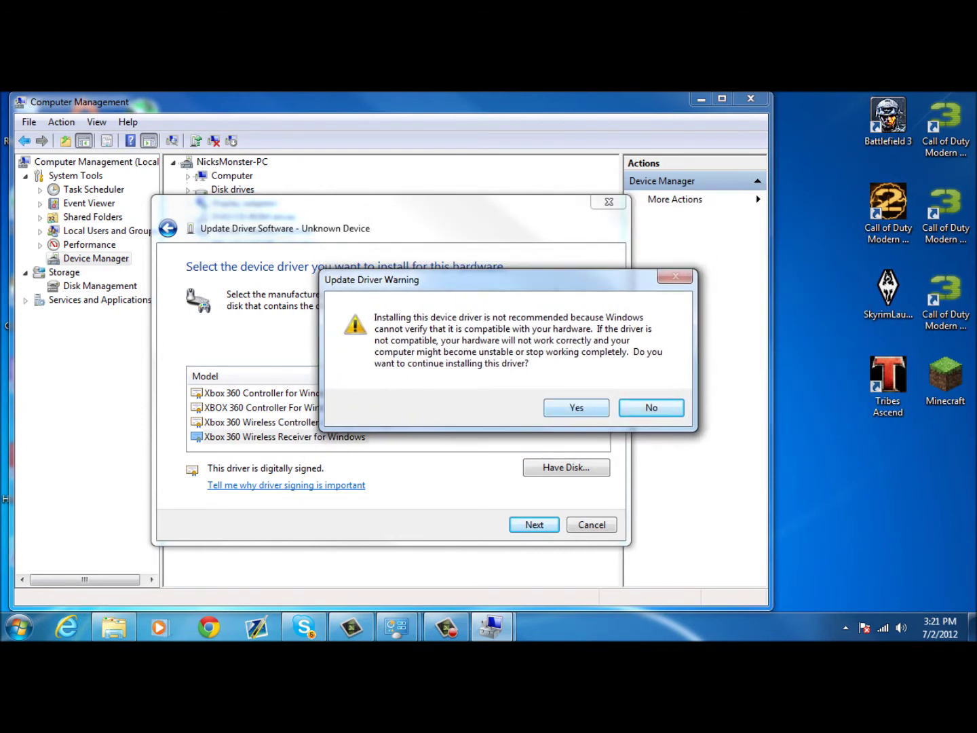
key(y)
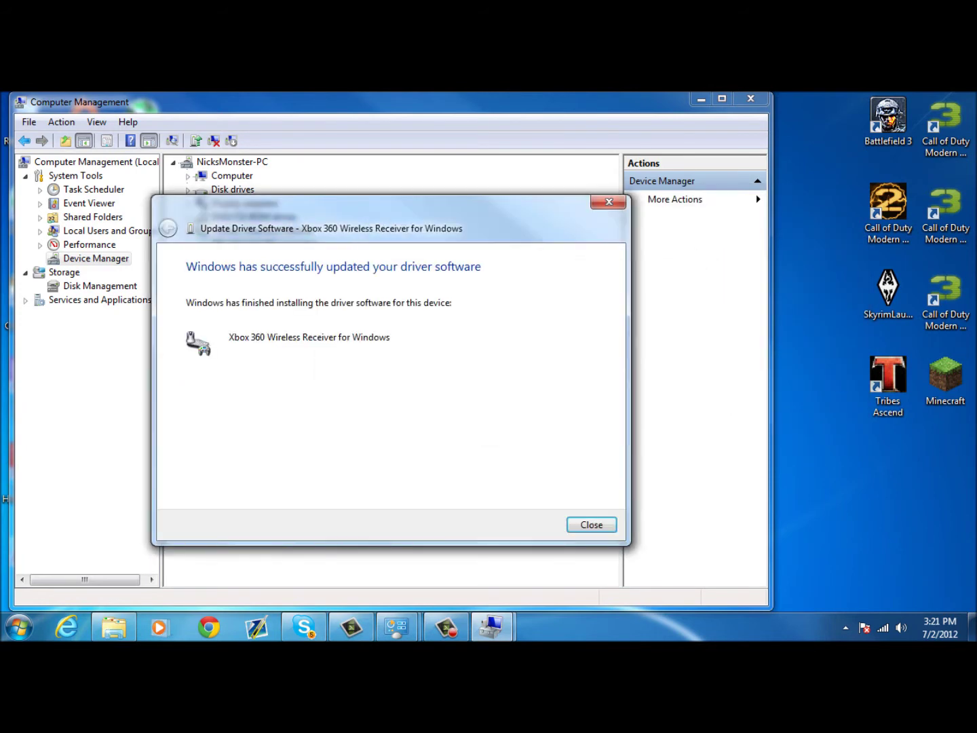
key(Return)
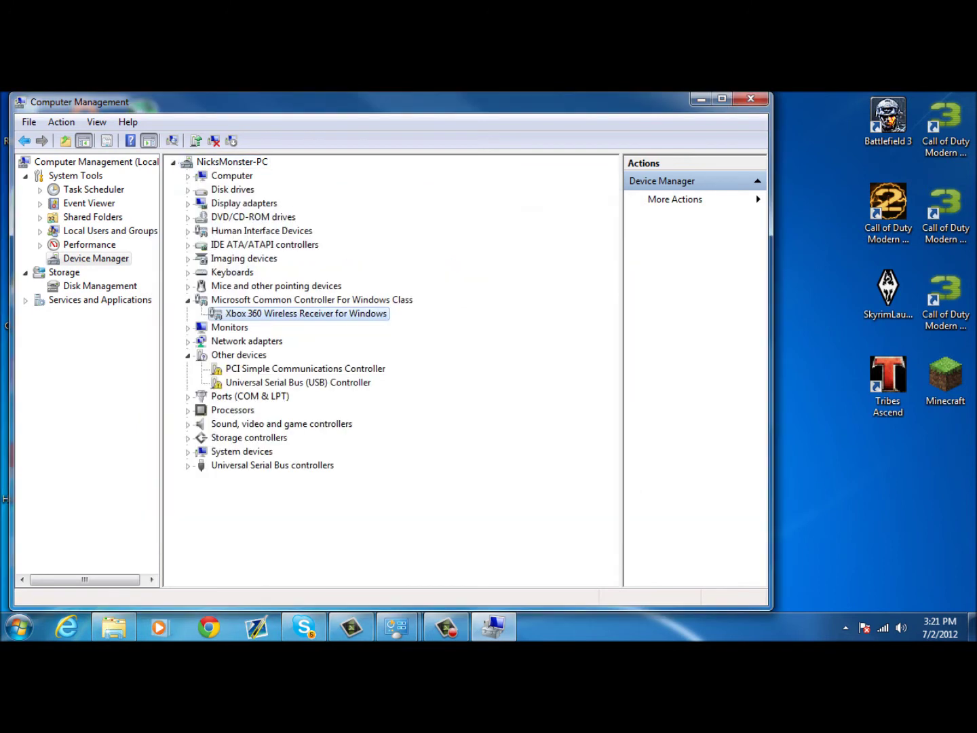
Check the Microsoft Xbox 360 Accessories folder under Start > All Programs
click(700, 100)
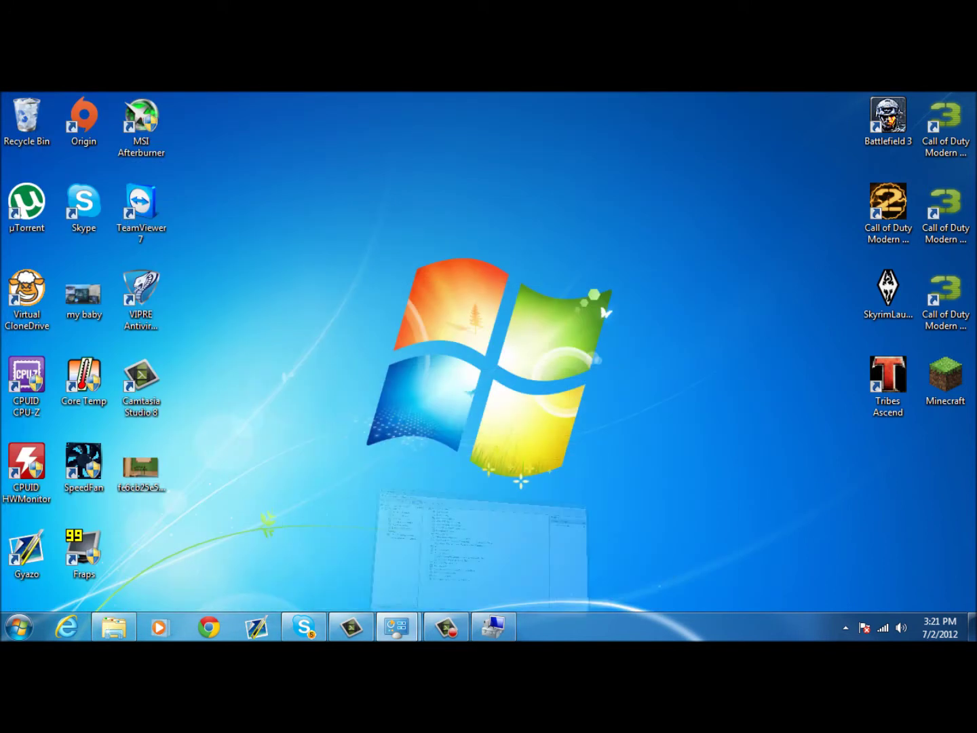
key(super)
key(Up)
key(Return)
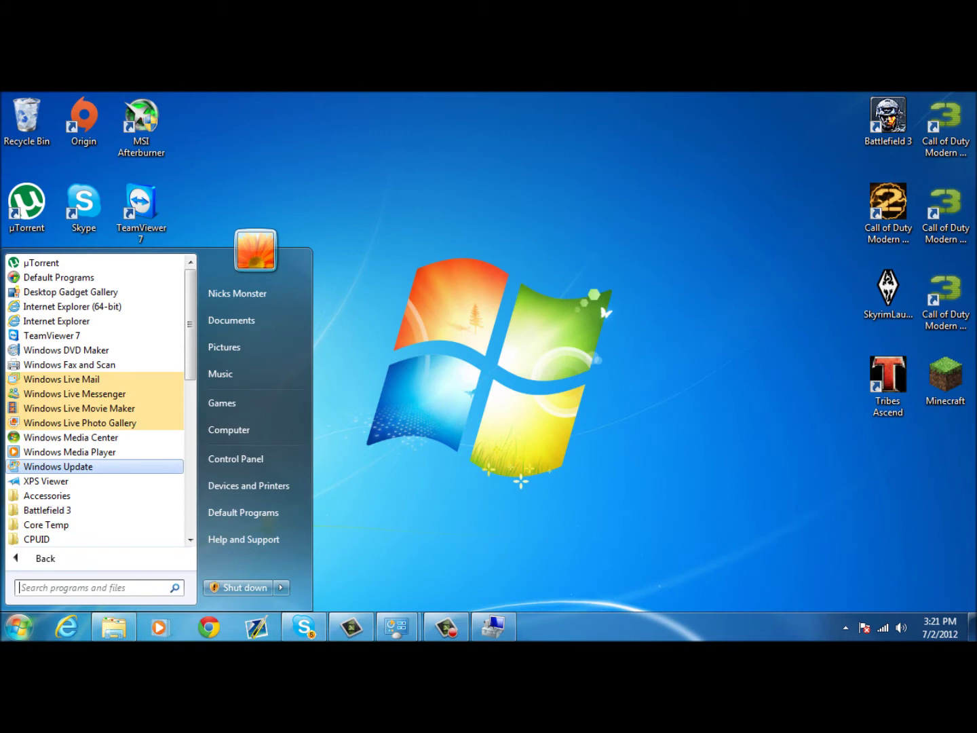
scroll(95, 400, down, 6)
scroll(95, 401, down, 2)
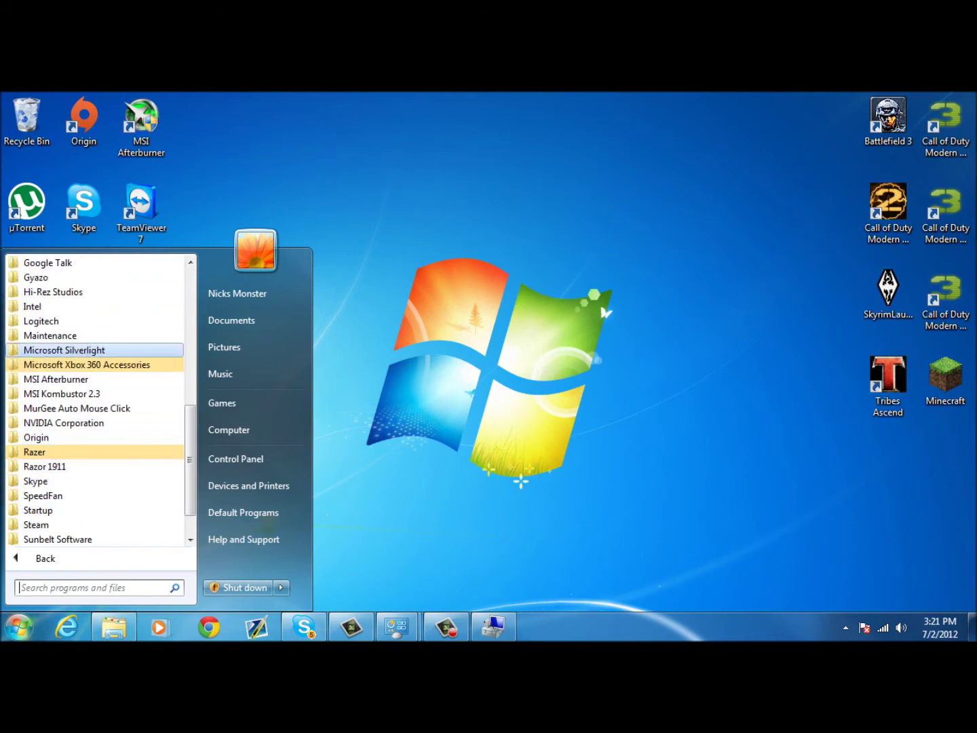
click(87, 364)
key(super)
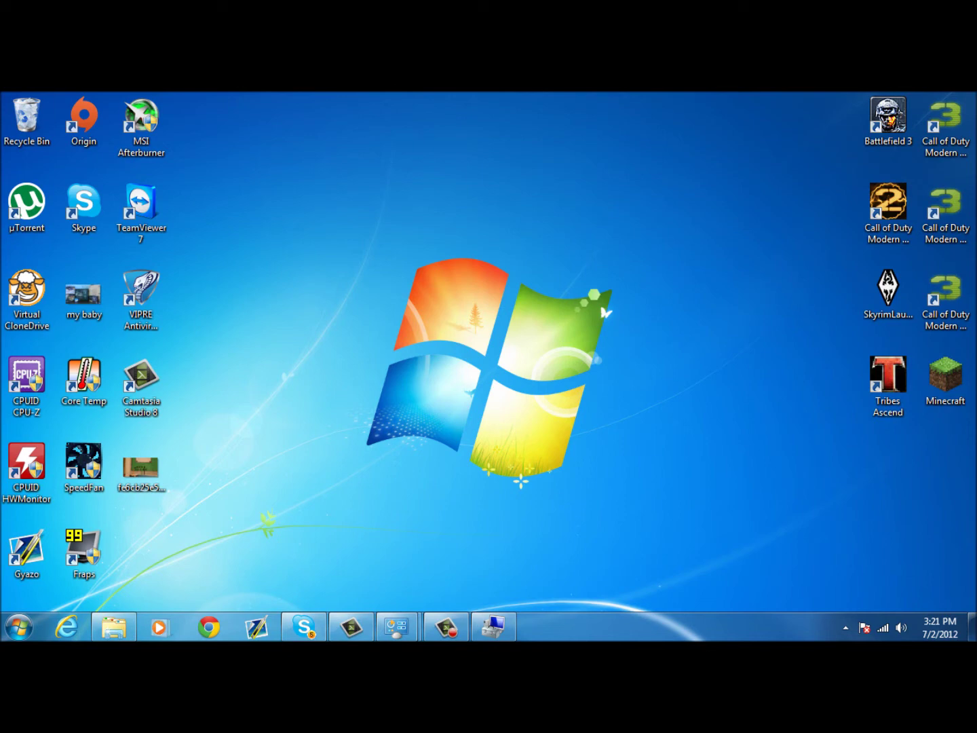
Launch Battlefield 3 and log in to Origin with the account password
click(889, 119)
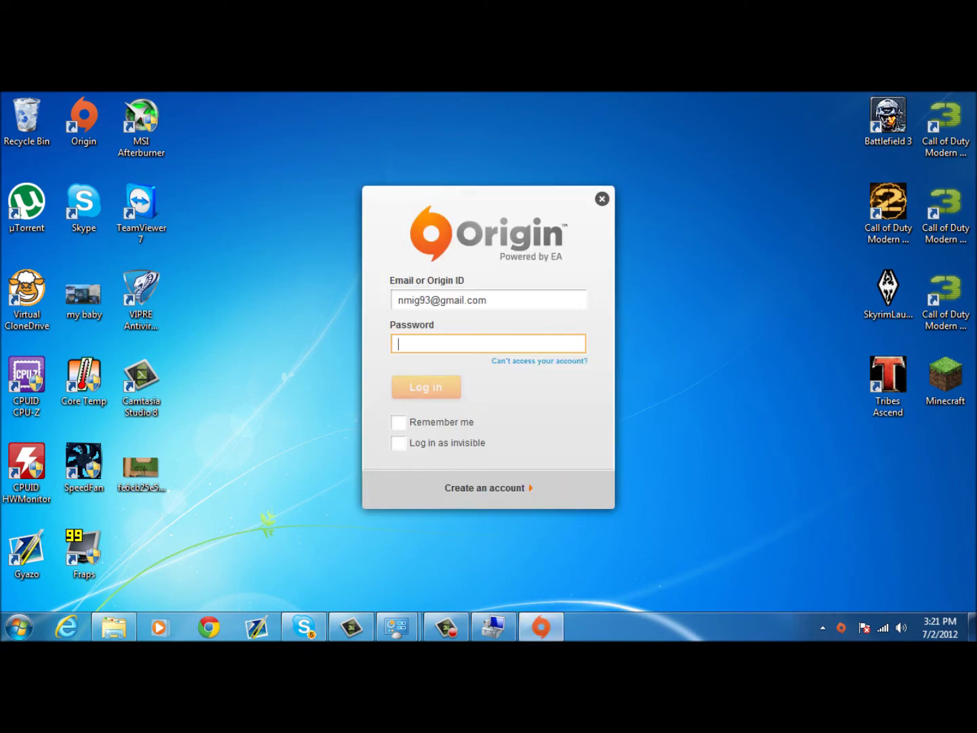
text(•••••)
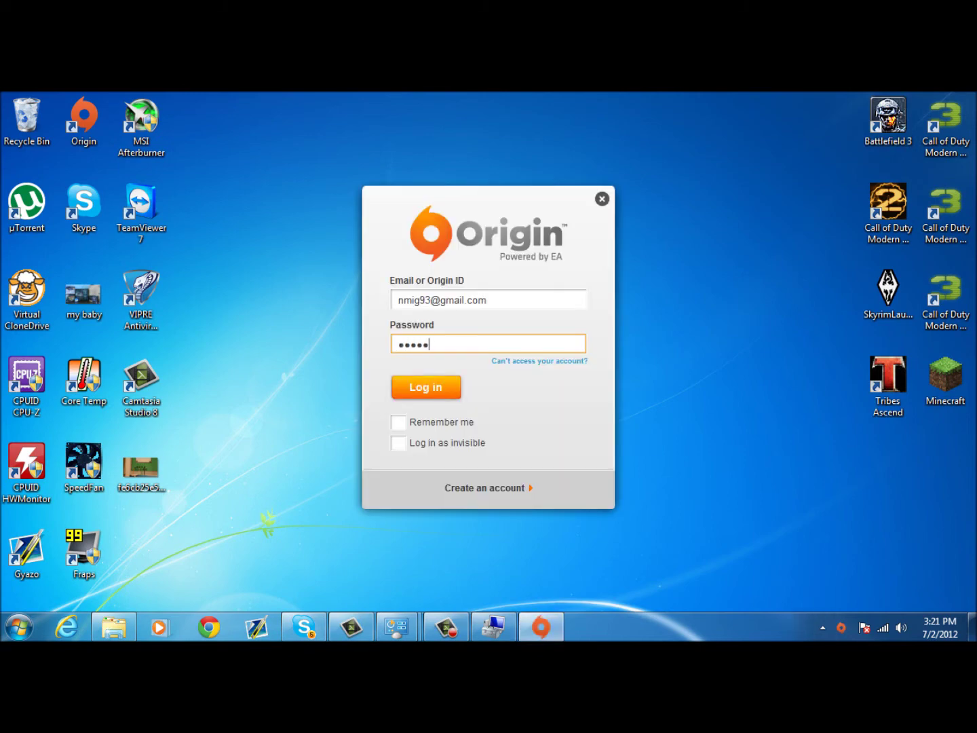
text(••••••••)
key(Return)
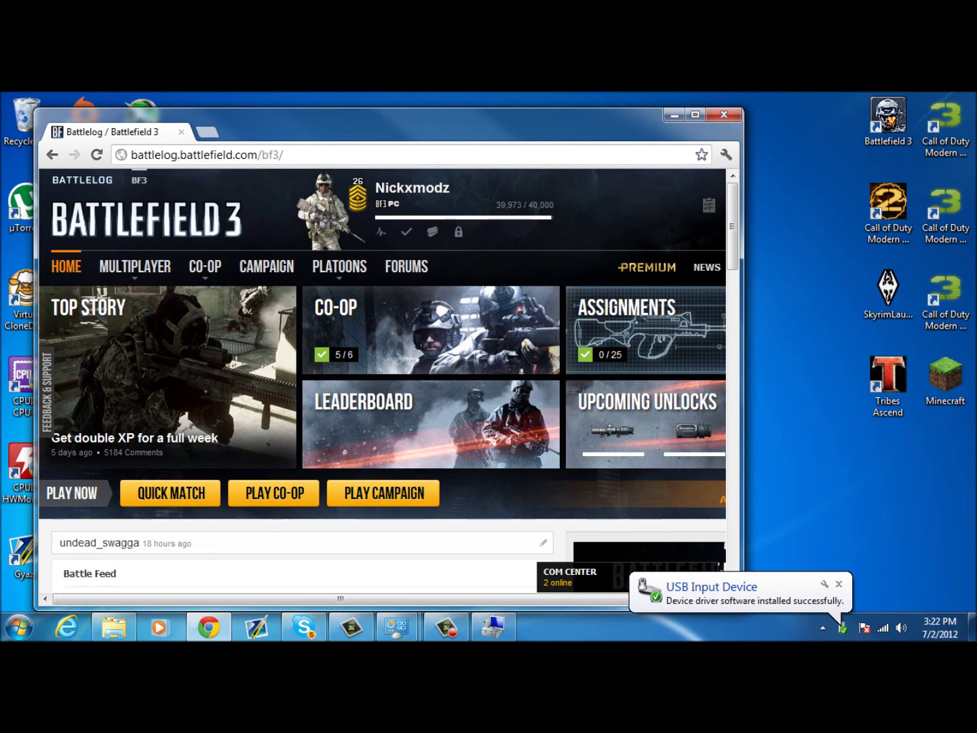
Open Devices and Printers and select the Xbox 360 Wireless Controller
key(super)
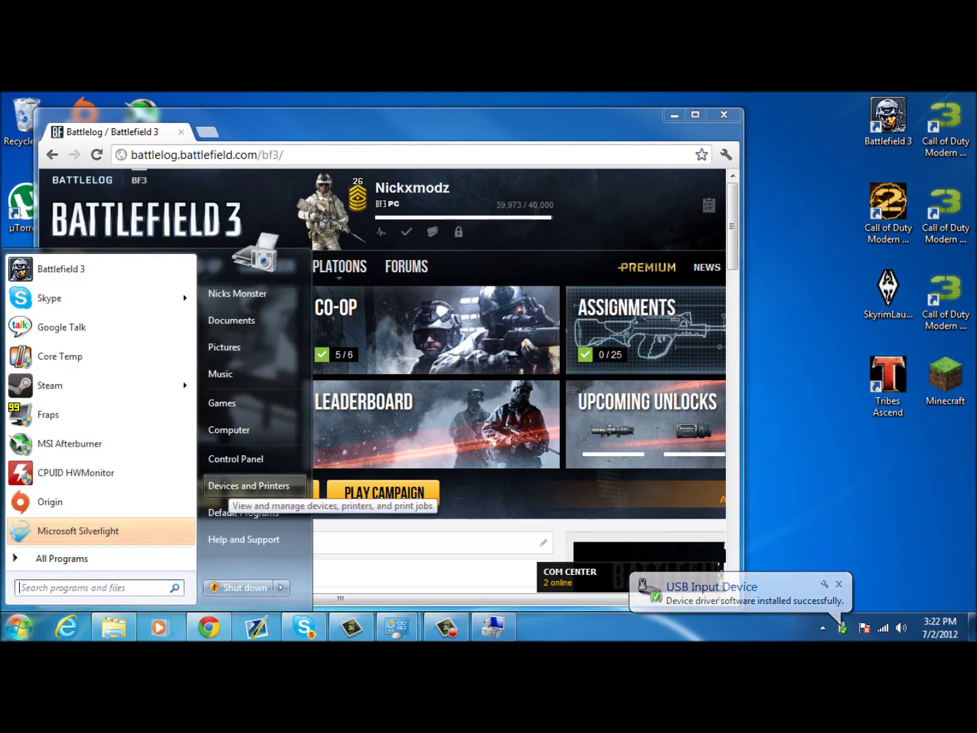
click(248, 486)
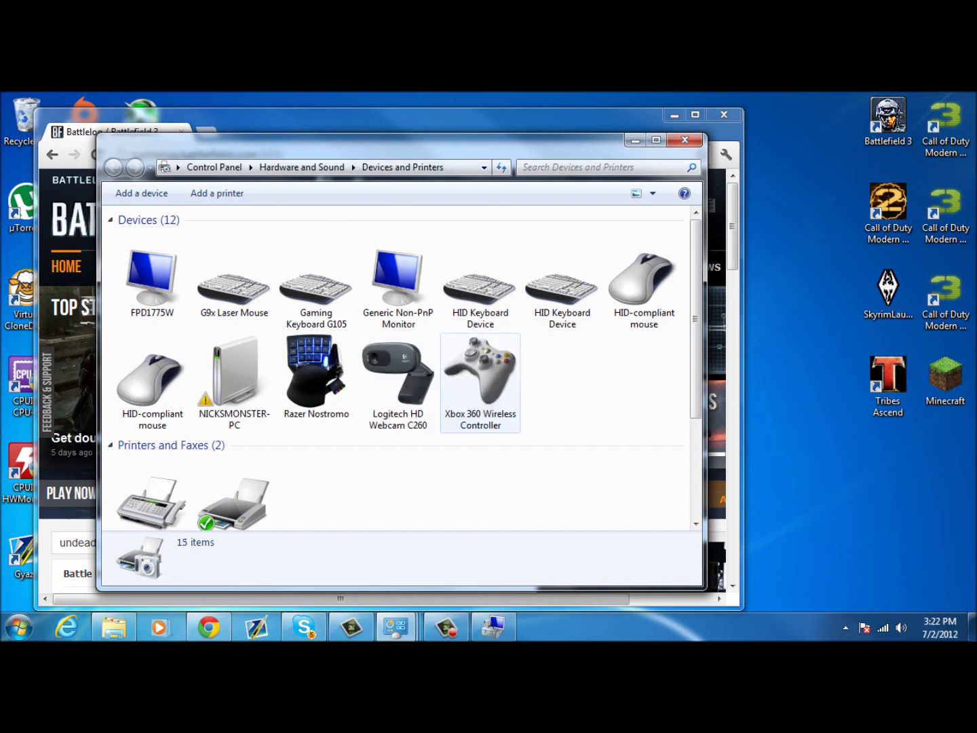
click(481, 377)
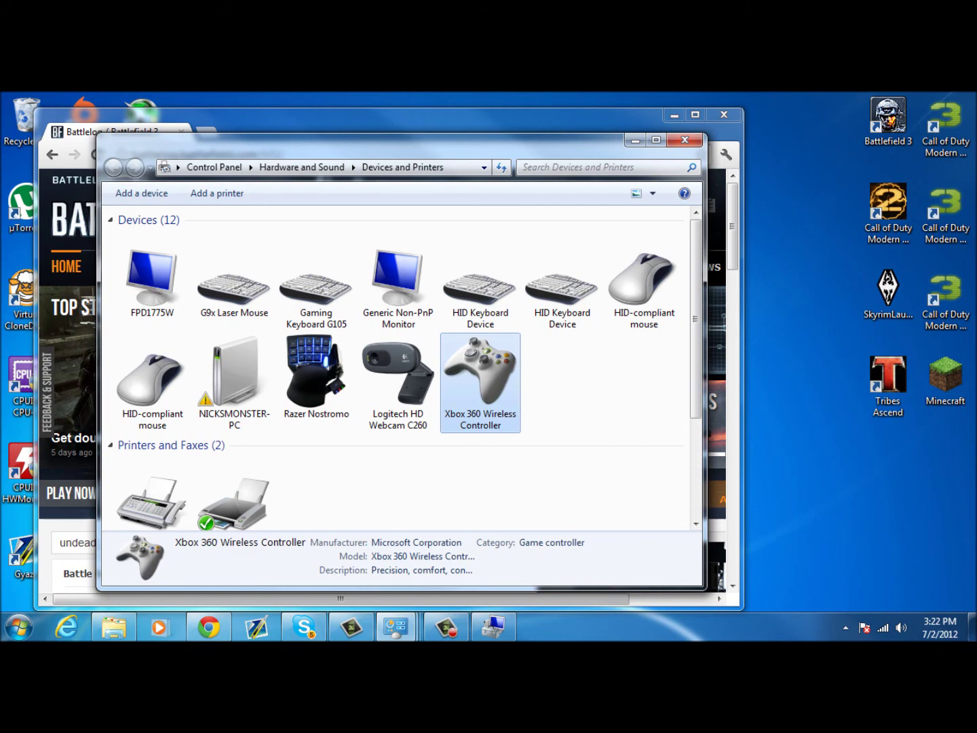
Open Game controller settings and the Properties test page for Controller (XBOX 360 For Windows)
right_click(501, 371)
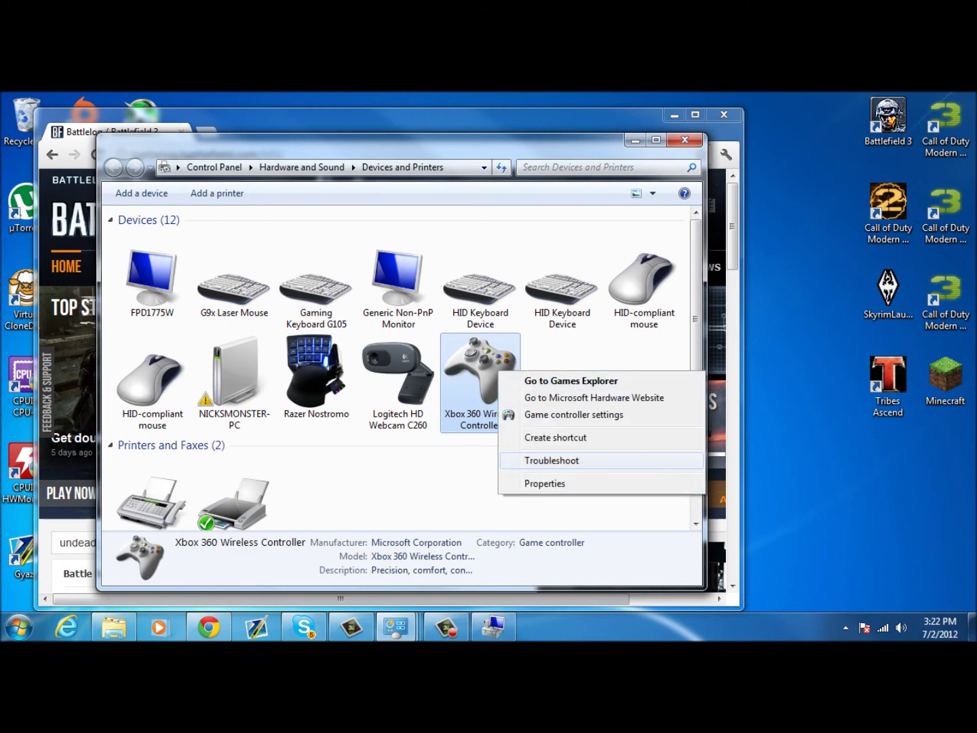
click(632, 415)
click(211, 343)
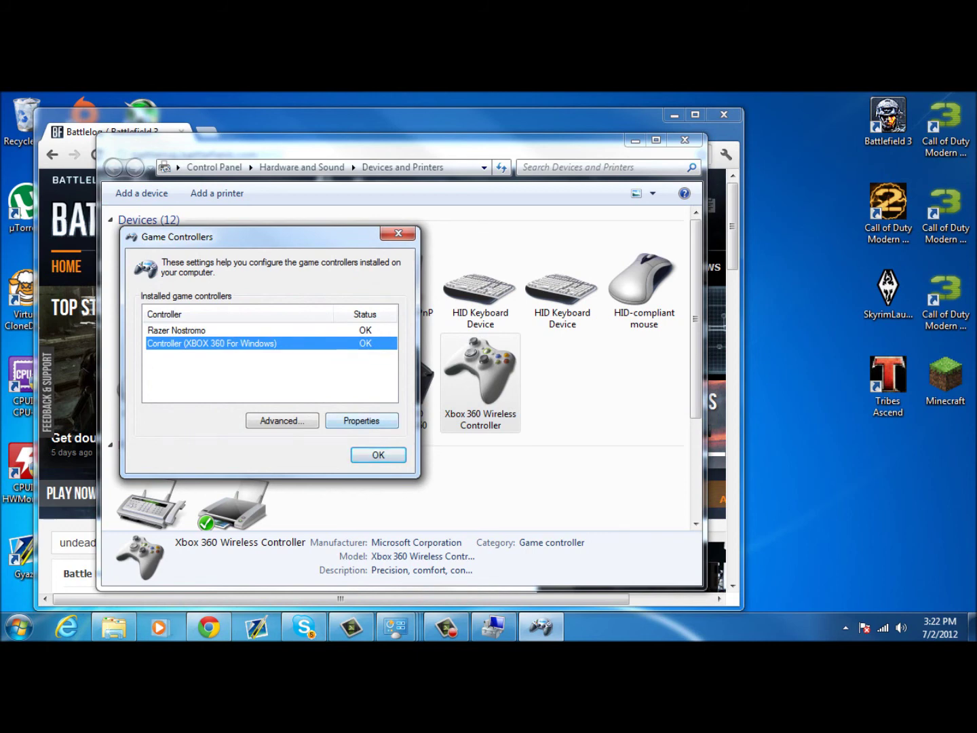
click(361, 421)
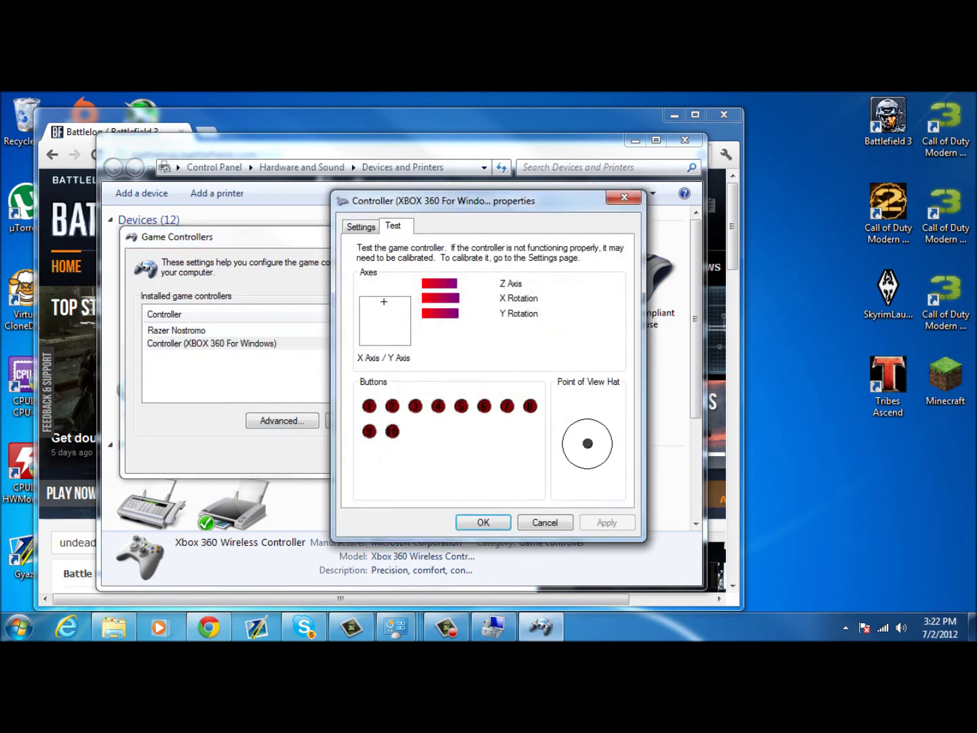